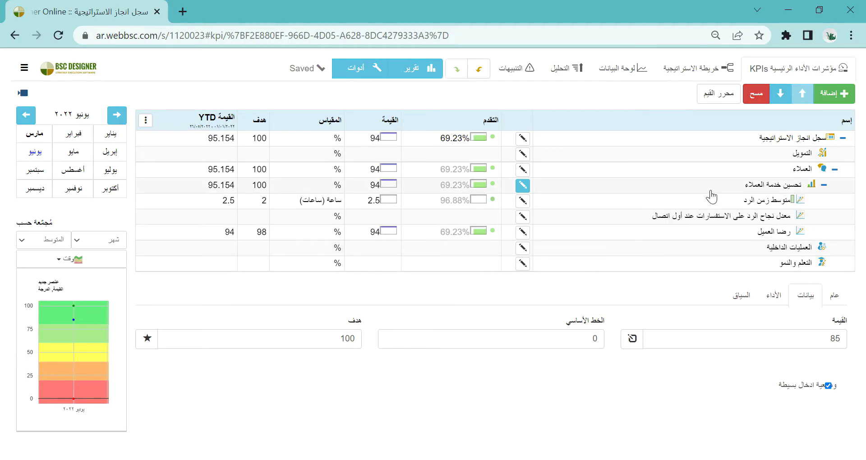
Step: Add a new item under the "تحسين خدمة العملاء" goal and move it directly into the "العملاء" perspective
left_click(711, 192)
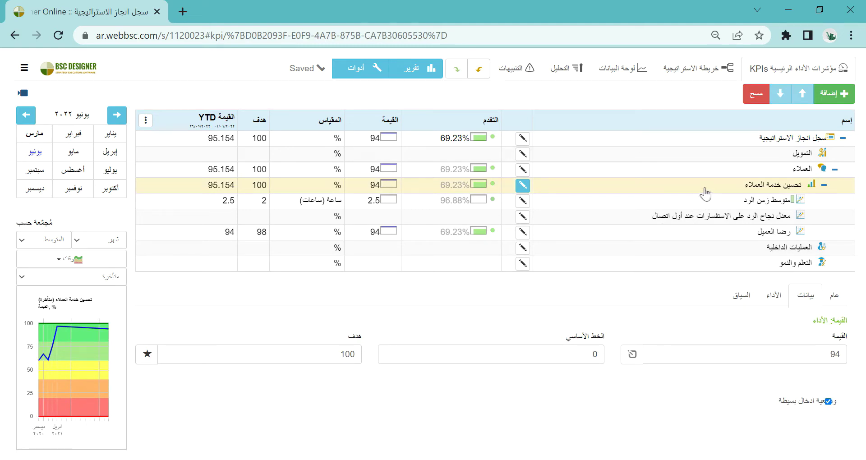
left_click(834, 97)
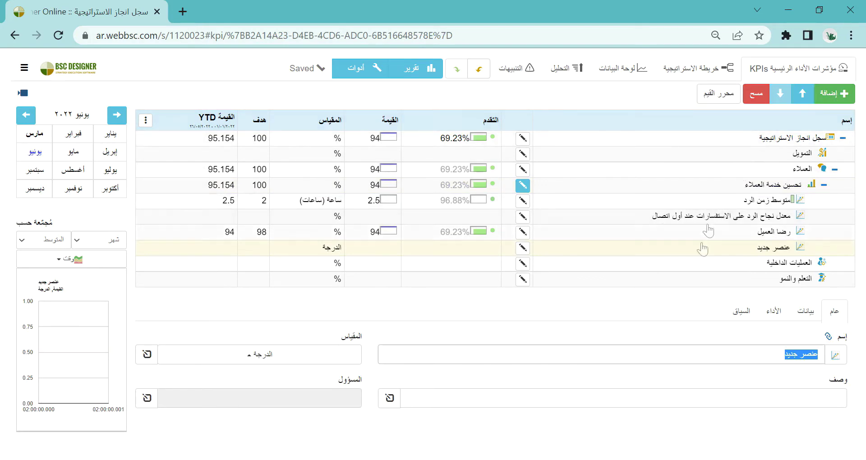
left_click(699, 253)
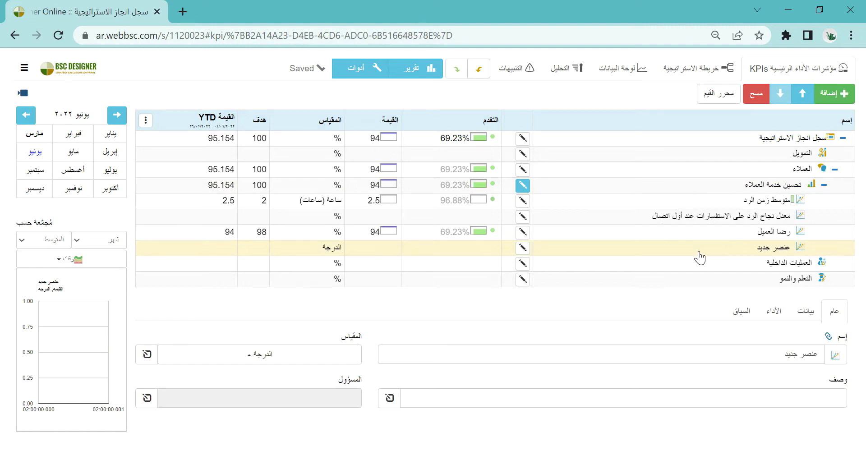
left_click_drag(700, 257, 741, 172)
Step: Try moving the new item to the scorecard's root level and view the result on the strategy map
left_click_drag(735, 258, 748, 140)
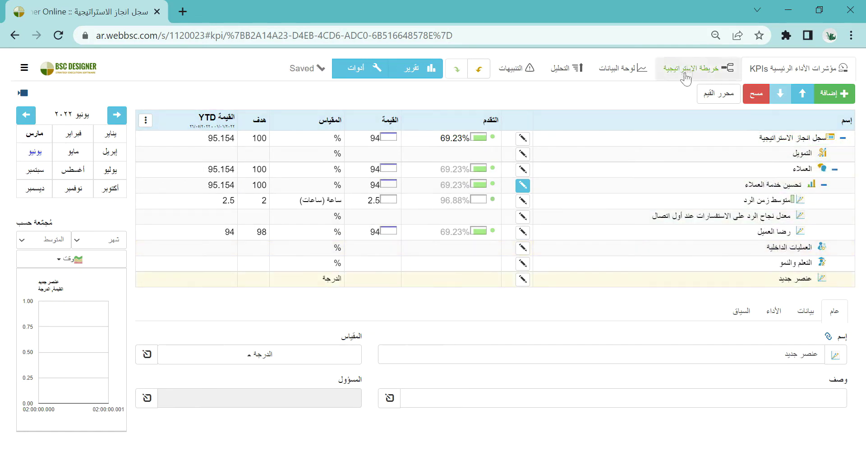
left_click(688, 70)
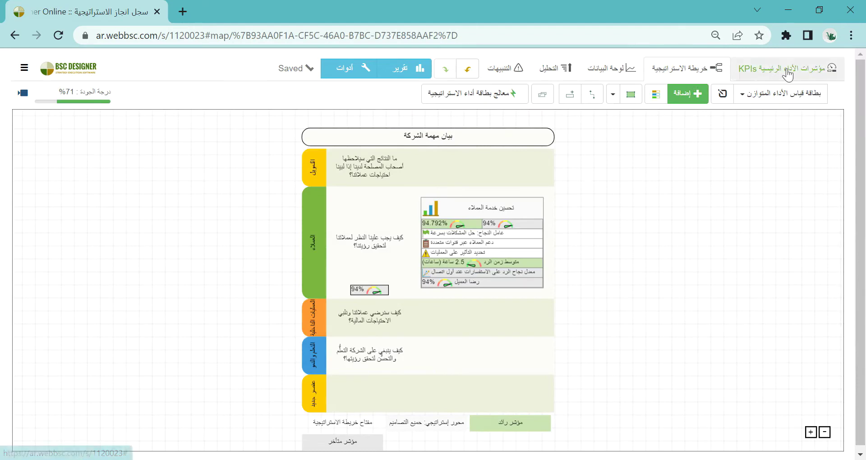
left_click(788, 73)
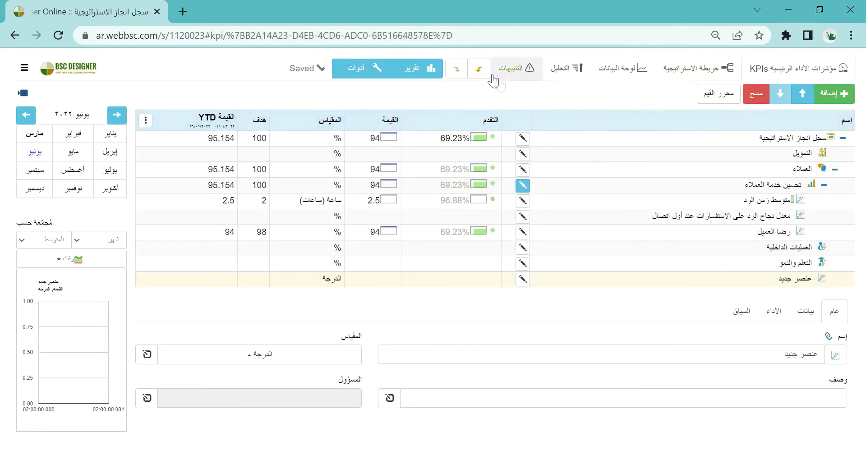
left_click(482, 75)
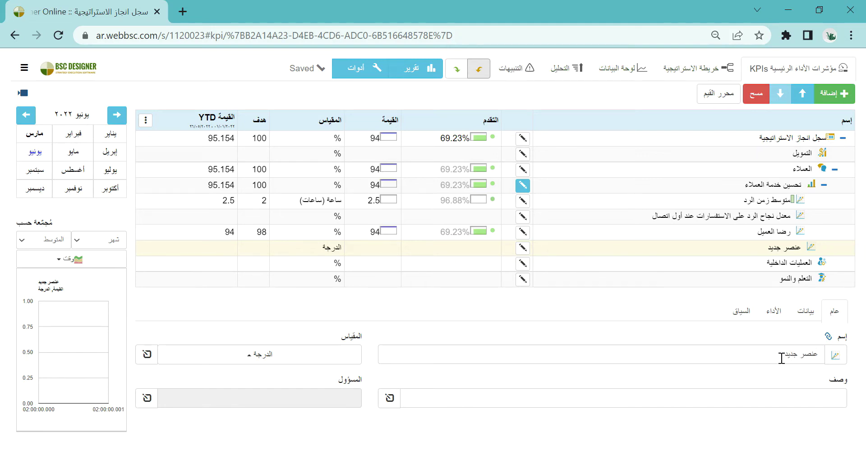
Step: Review the icons and measurement units available for the new item in its general properties
left_click(835, 355)
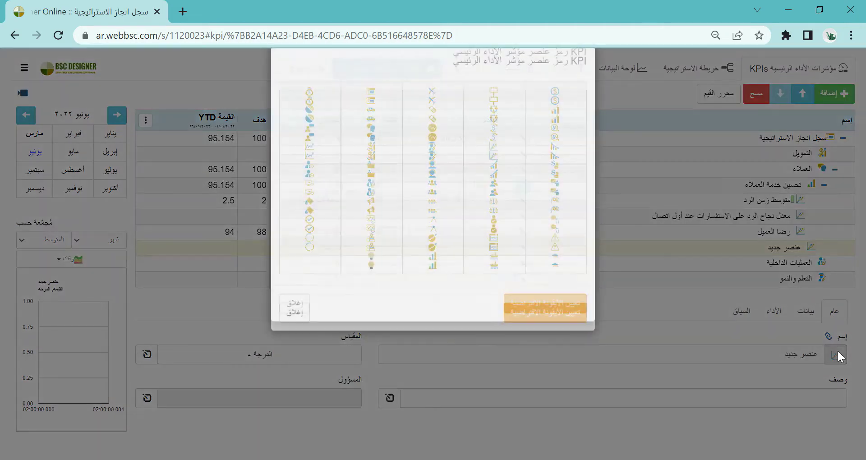
left_click(296, 335)
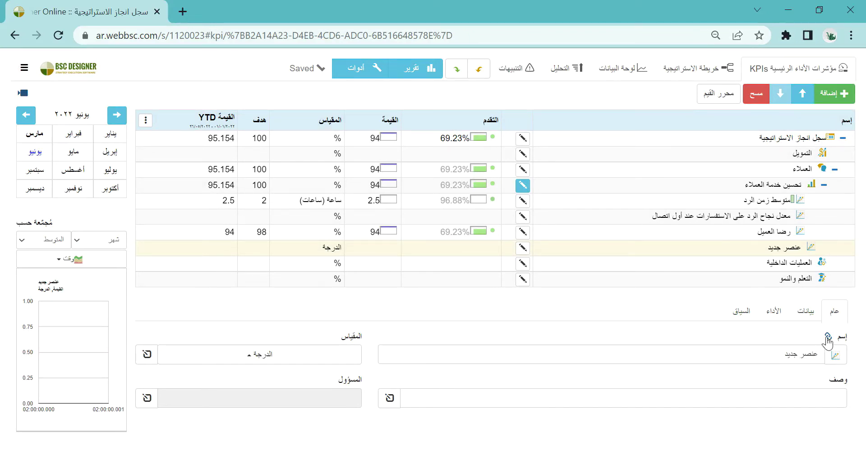
left_click(828, 338)
left_click(256, 366)
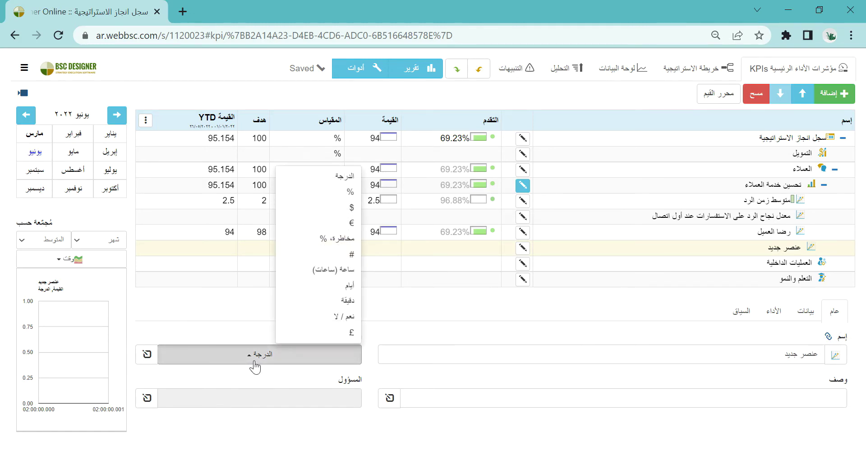
left_click(255, 365)
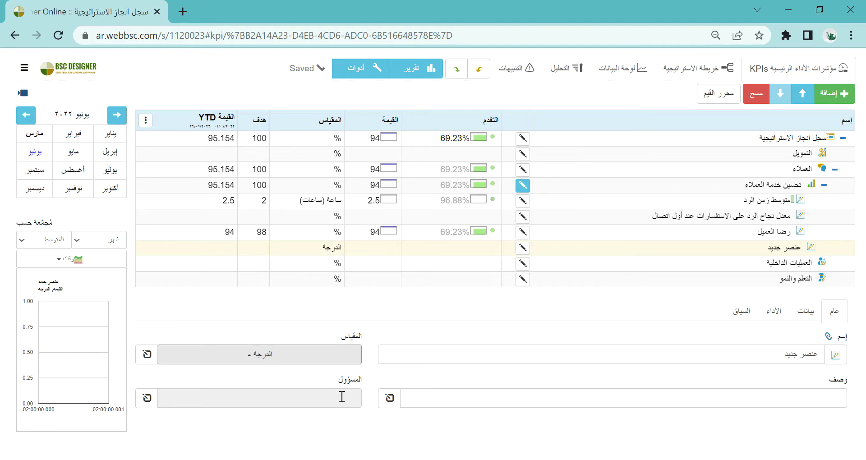
Step: Set the new item's value to 85 and turn off its simple input mode
left_click(807, 314)
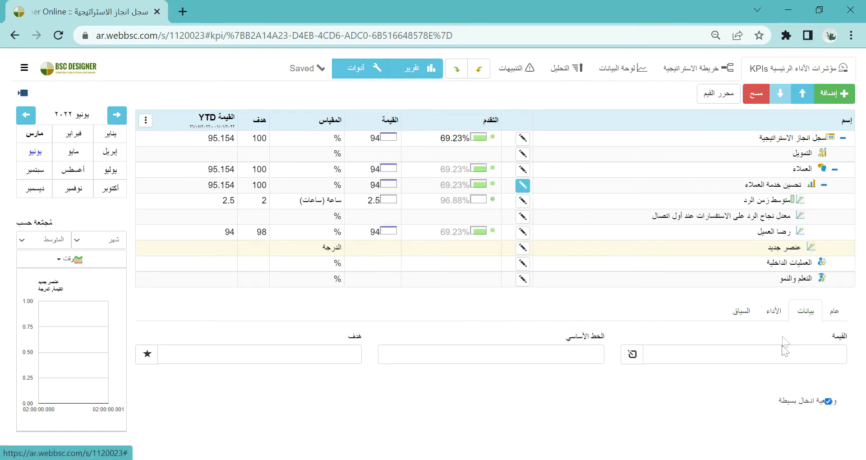
left_click(793, 358)
type("8")
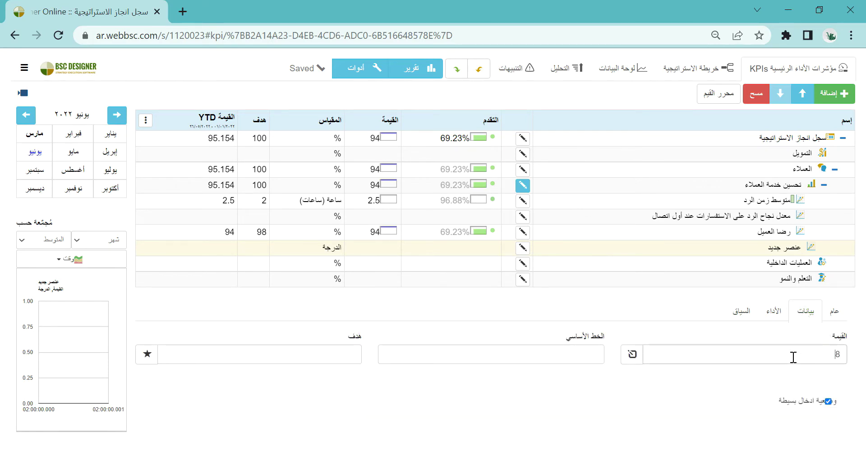
type("5")
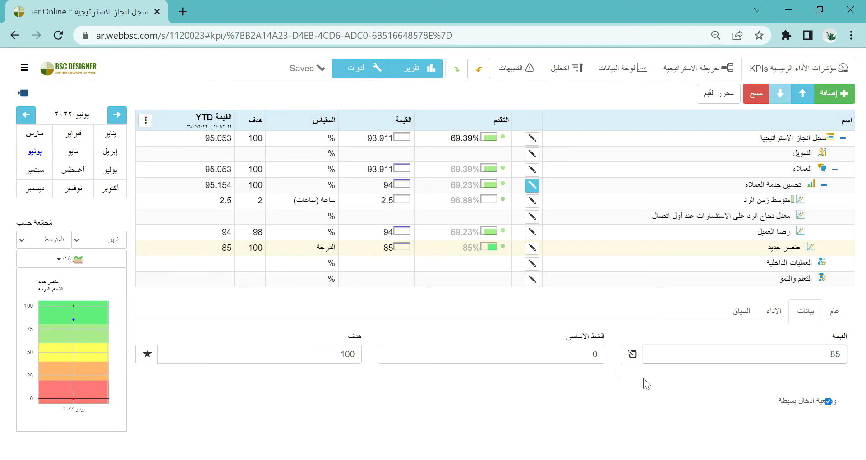
left_click(829, 402)
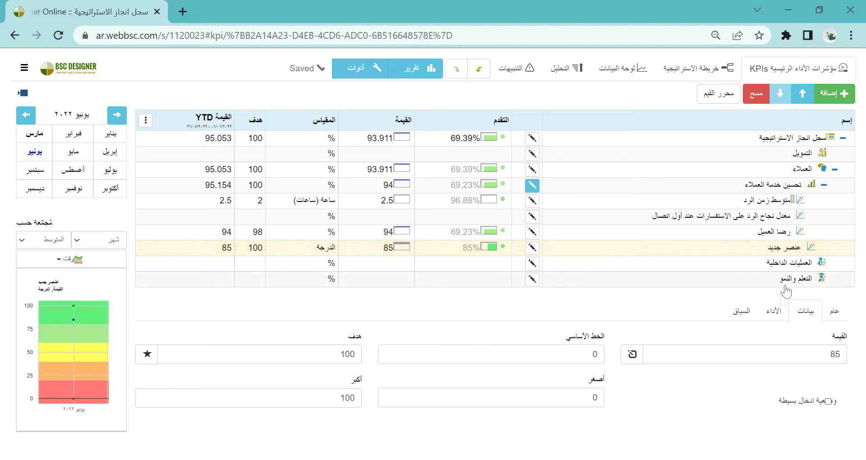
Step: Examine the new item's optimization function options and compare the performance settings of "رضا العميل" and "متوسط زمن الرد"
left_click(777, 310)
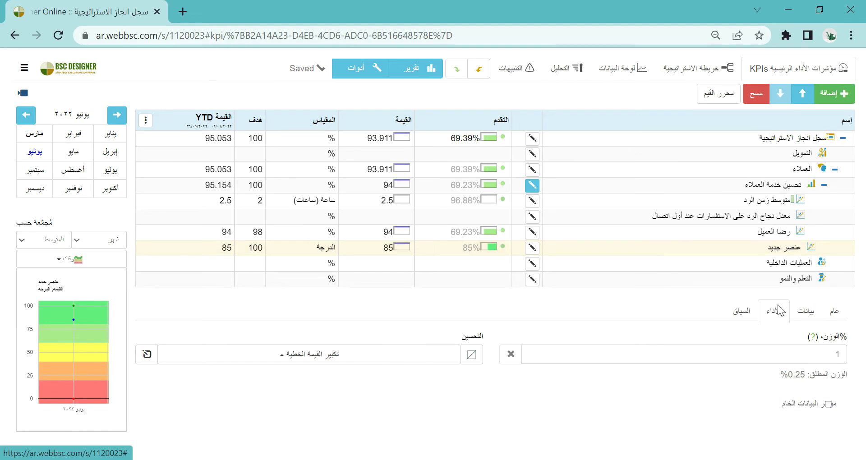
left_click(363, 365)
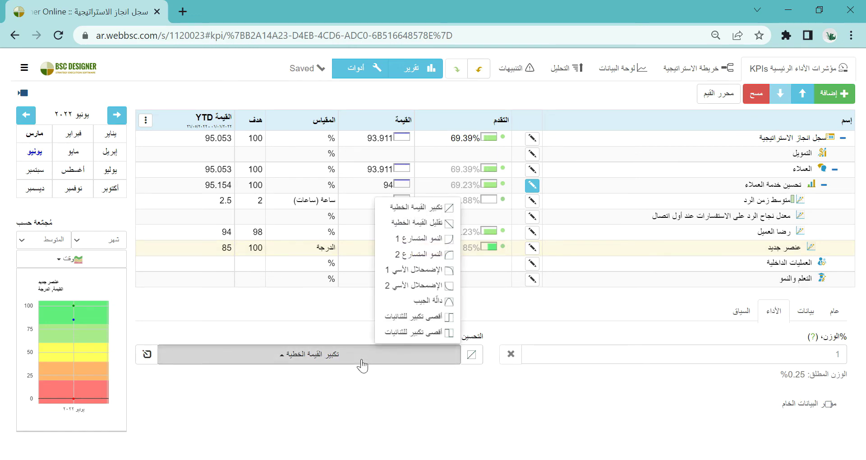
left_click(362, 366)
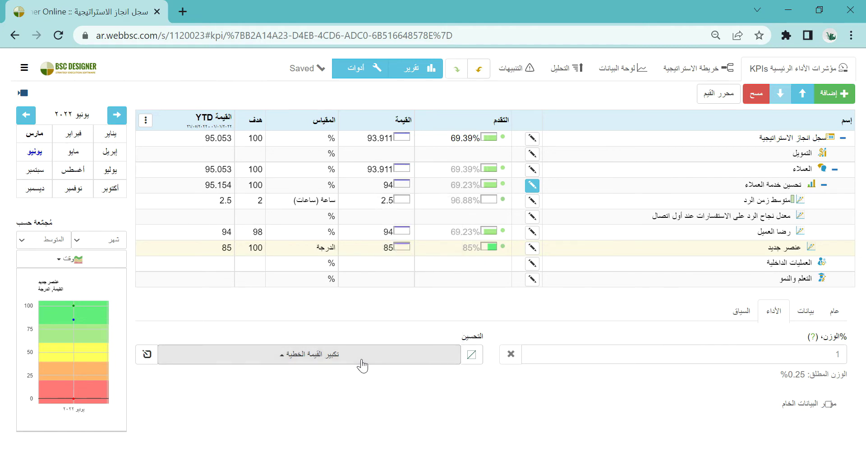
left_click(734, 236)
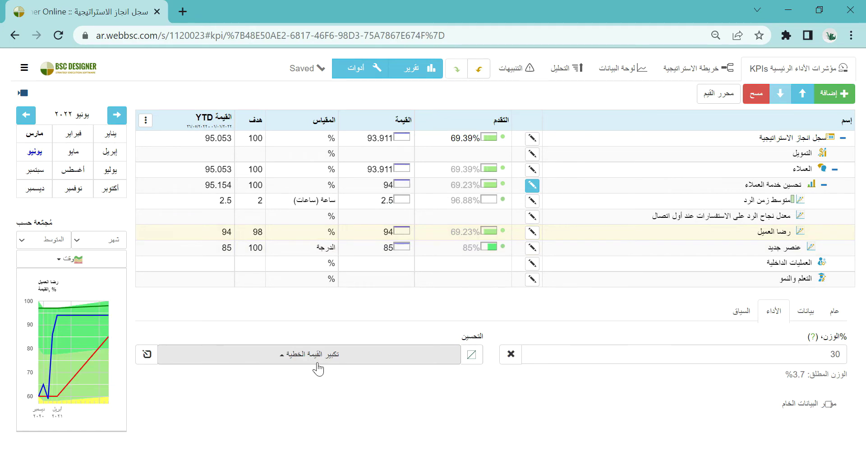
left_click(707, 203)
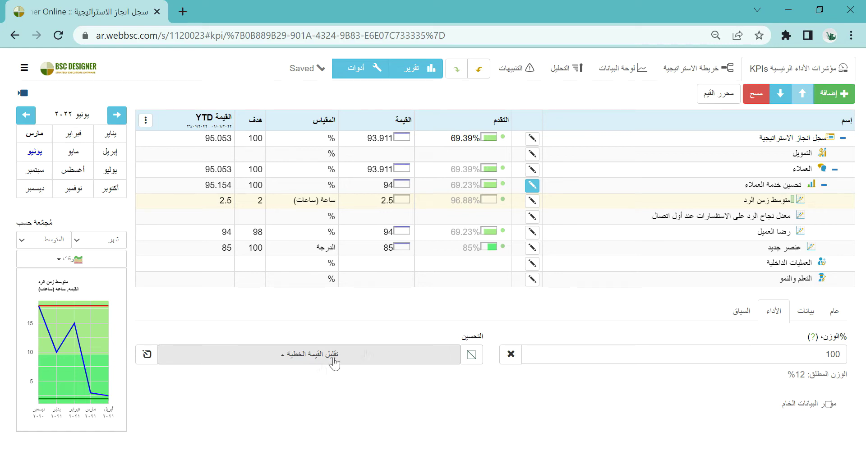
left_click(502, 252)
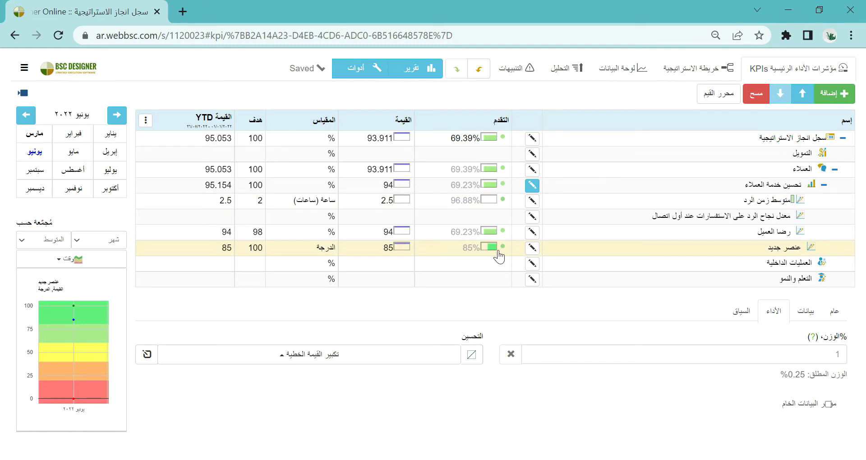
left_click(379, 356)
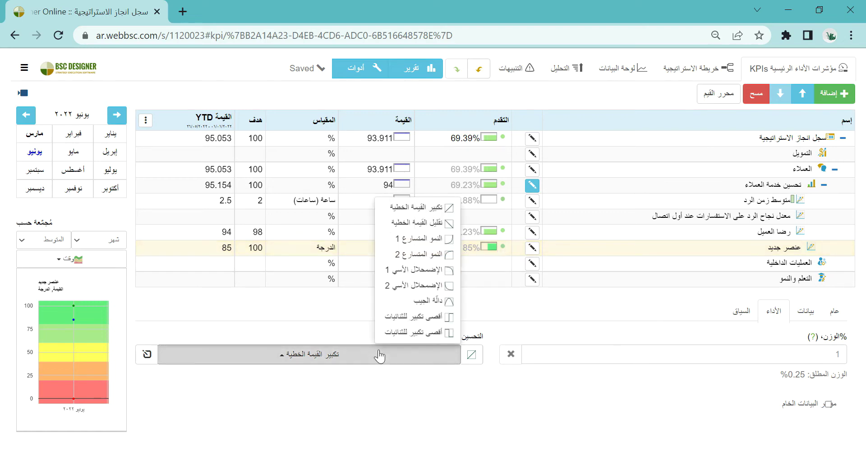
left_click(379, 356)
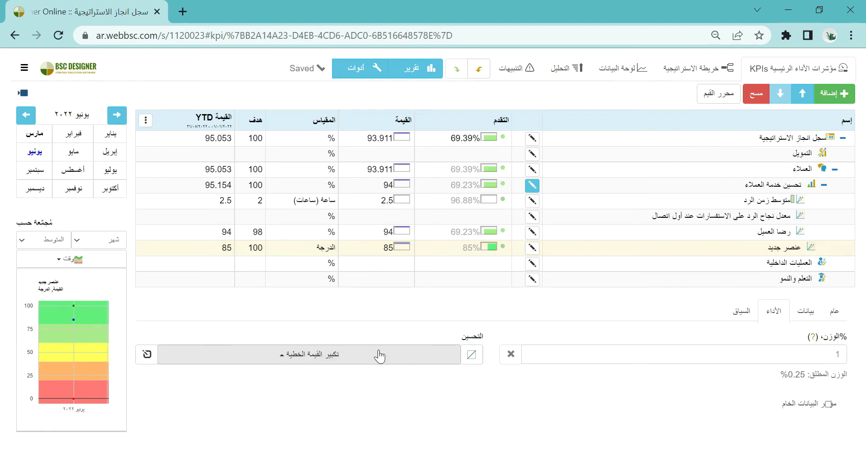
Step: Review the stop-light color thresholds for the new item without changing them
left_click(356, 68)
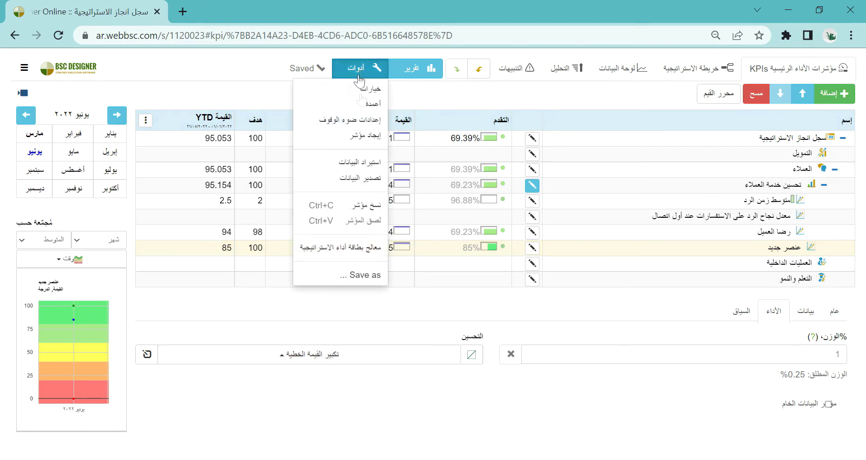
left_click(361, 120)
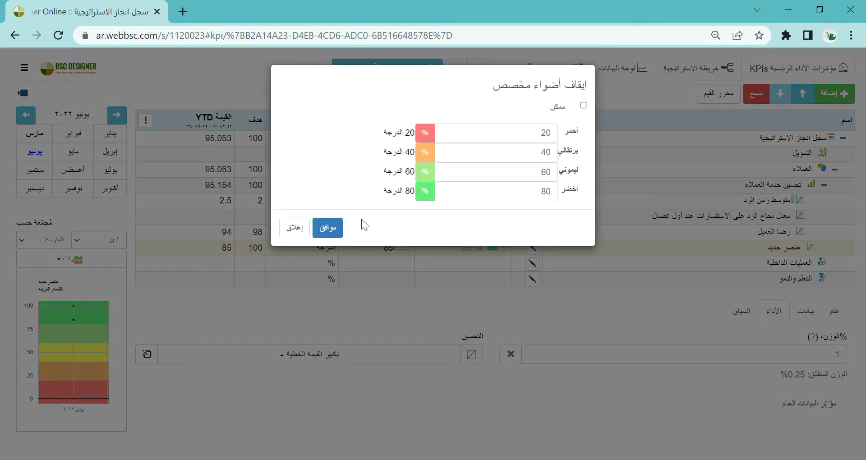
left_click(301, 234)
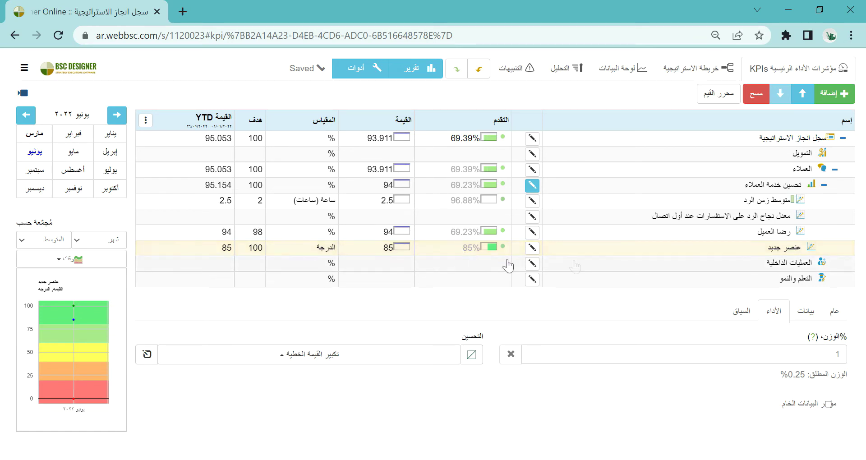
Step: Review the new item's indicator type and first drawing options, and view its display on the strategy map
left_click(738, 312)
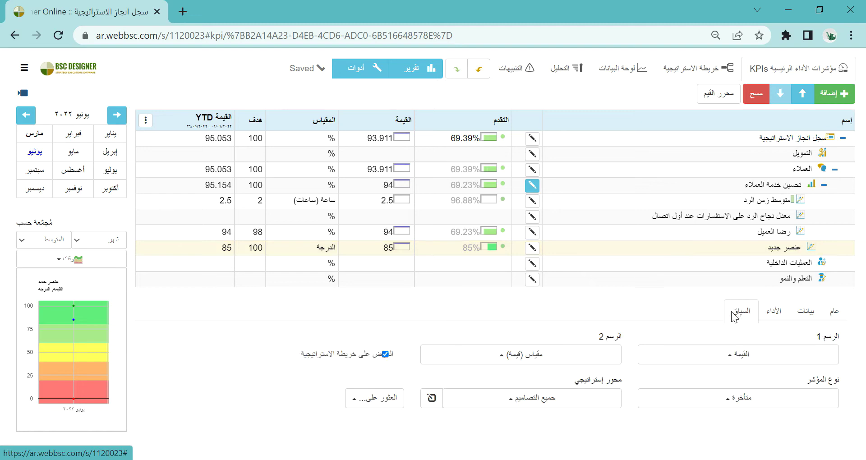
left_click(733, 399)
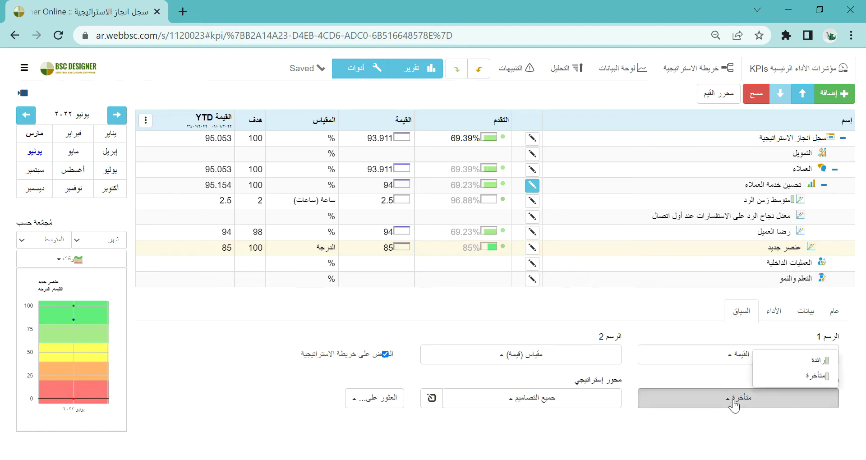
left_click(733, 401)
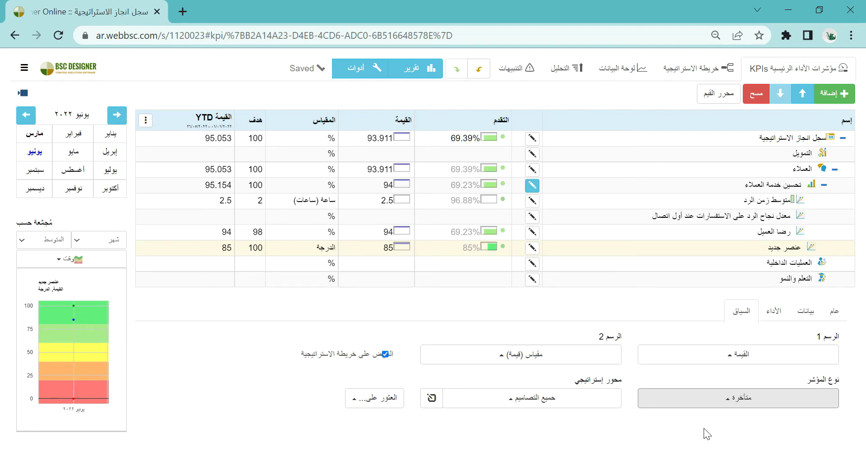
left_click(724, 357)
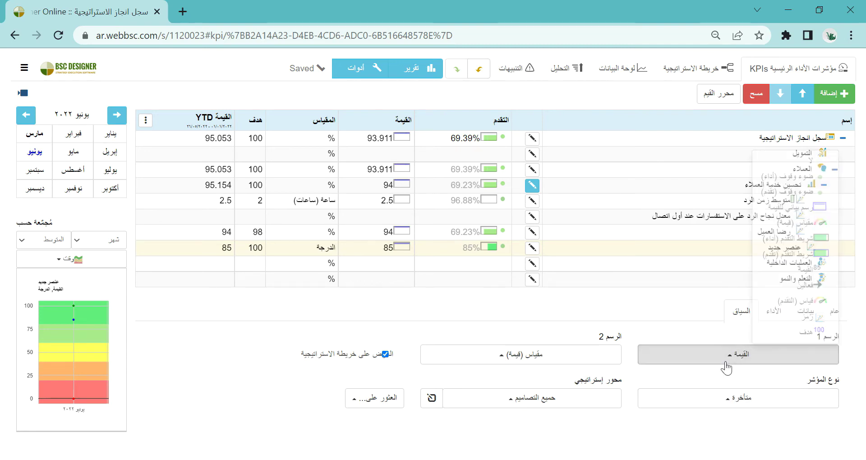
left_click(690, 69)
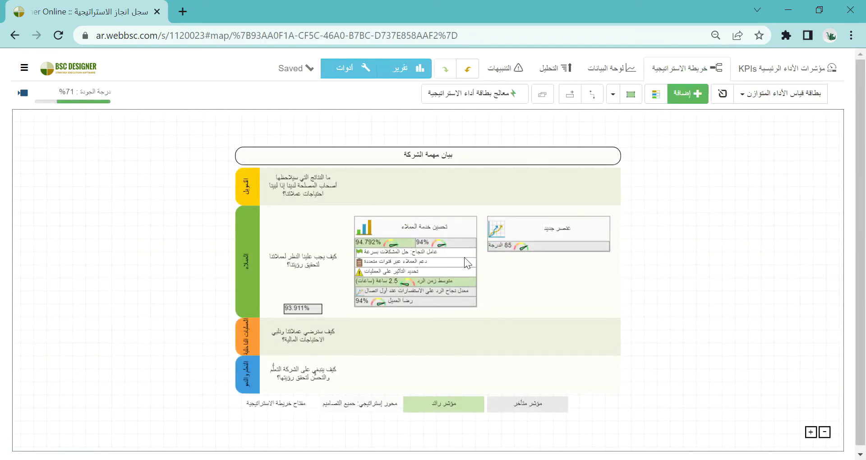
left_click(787, 68)
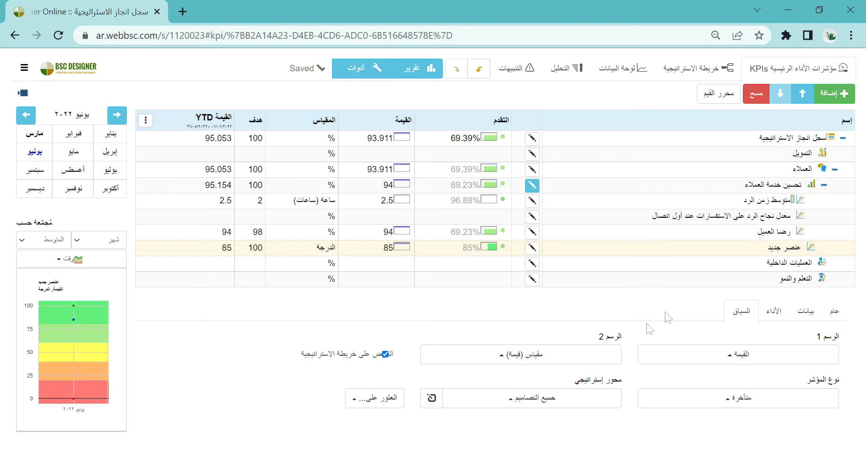
Step: Open the account's workflow settings to view the custom KPI fields and initiative statuses
left_click(25, 68)
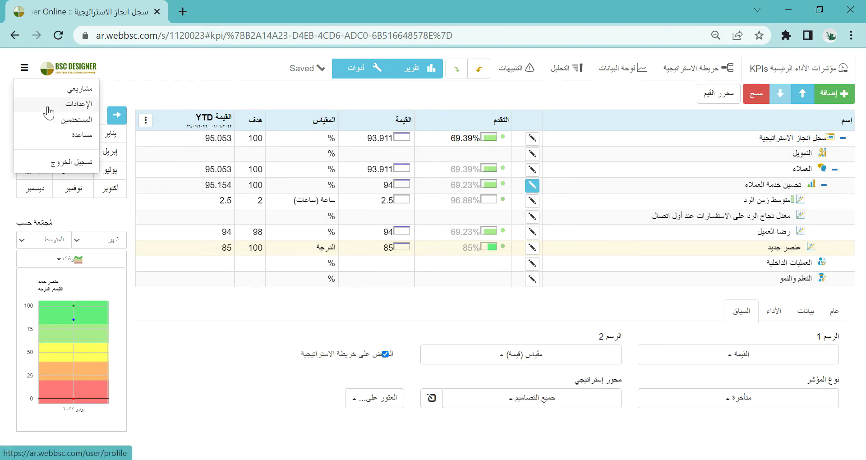
left_click(68, 104)
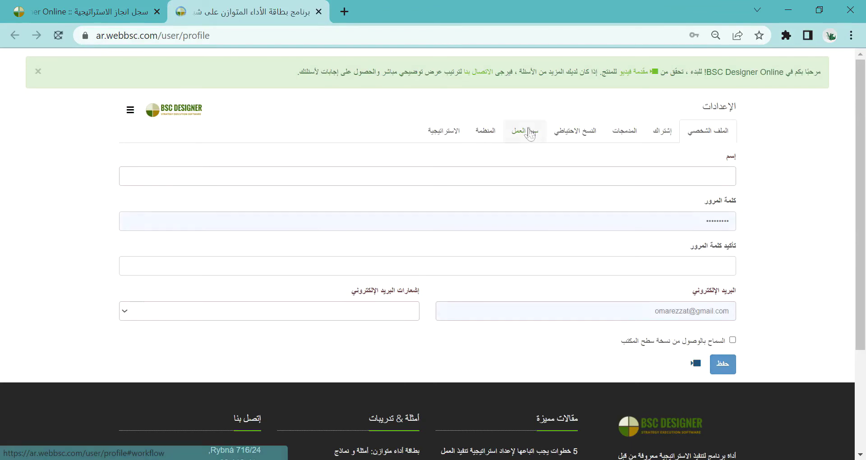
left_click(526, 130)
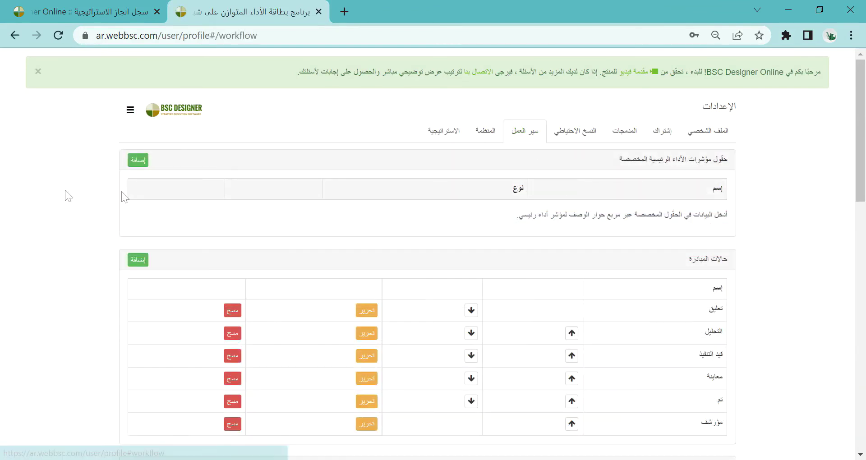
Step: Add a custom KPI field named "نموذج" with the type "نص" and save it
left_click(138, 160)
left_click(346, 134)
type("نموذج")
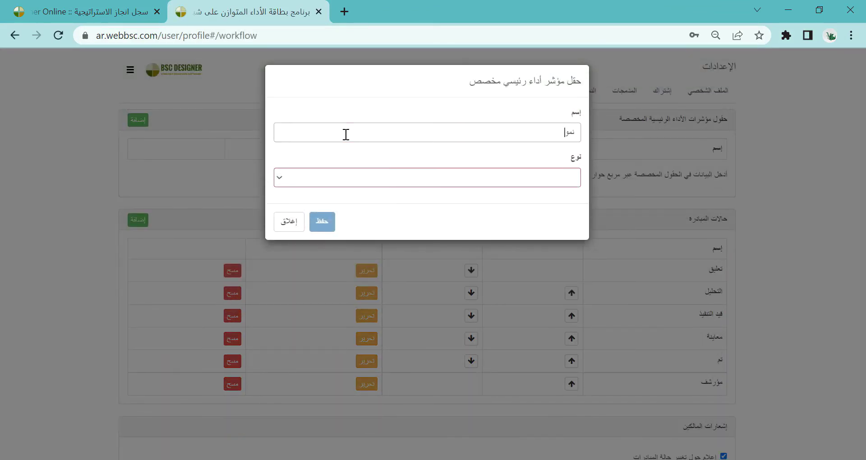
left_click(323, 178)
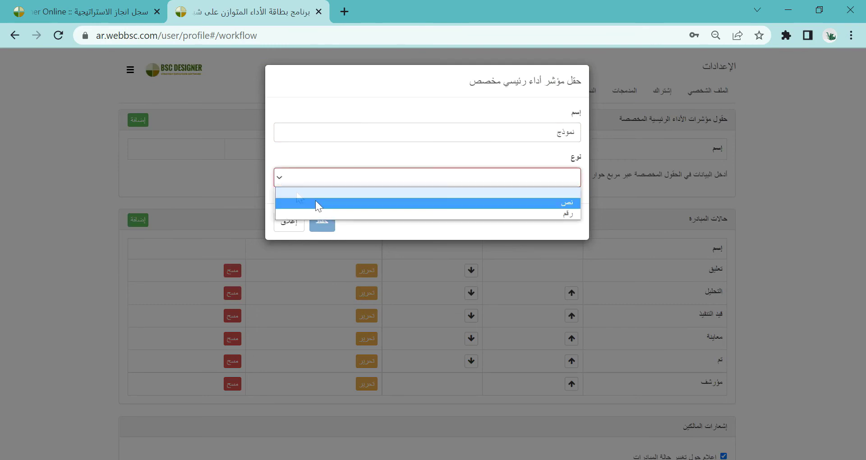
left_click(325, 203)
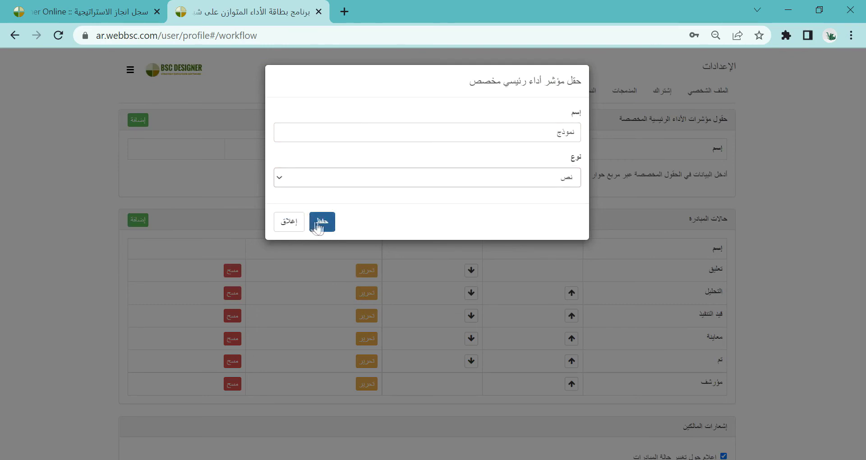
left_click(323, 225)
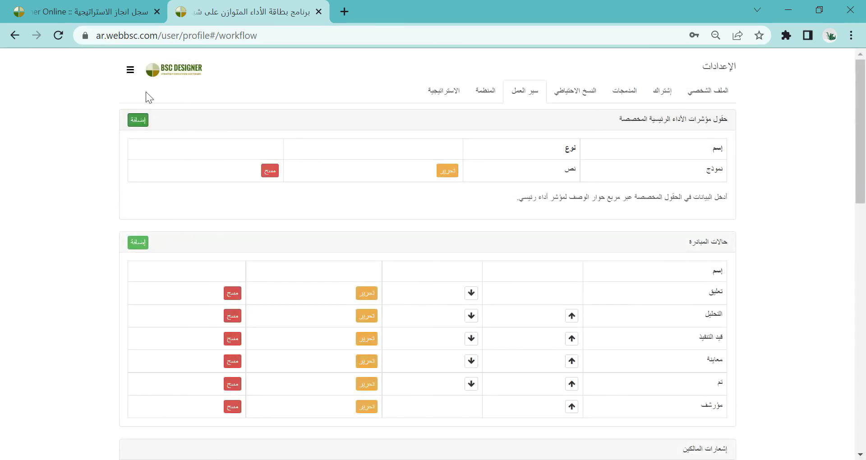
Step: Return to the strategy scorecard and review the blank initiative form and the values editor of "عنصر جديد" without changing anything
left_click(86, 8)
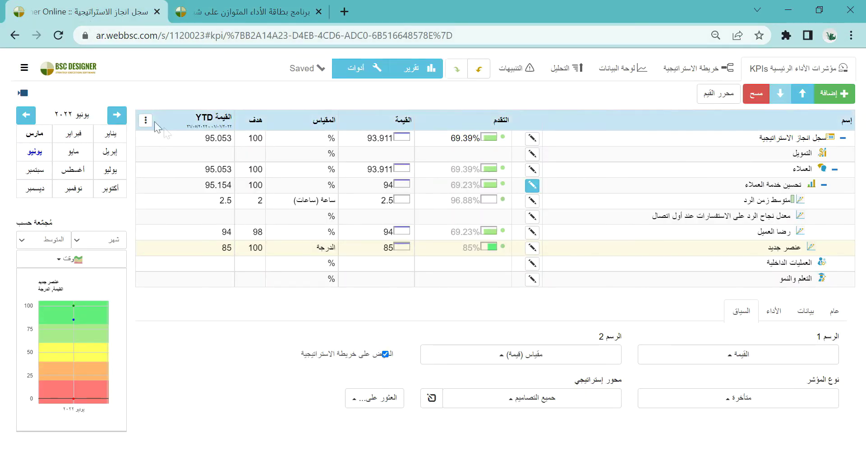
left_click(533, 248)
left_click(637, 170)
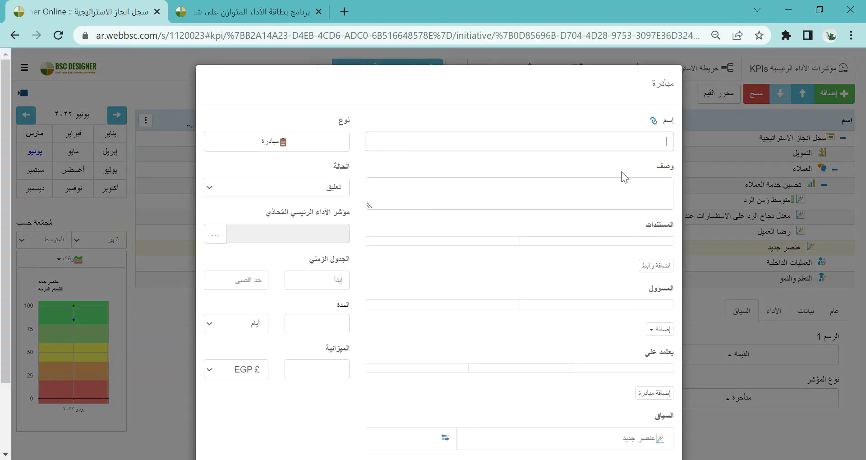
left_click(725, 317)
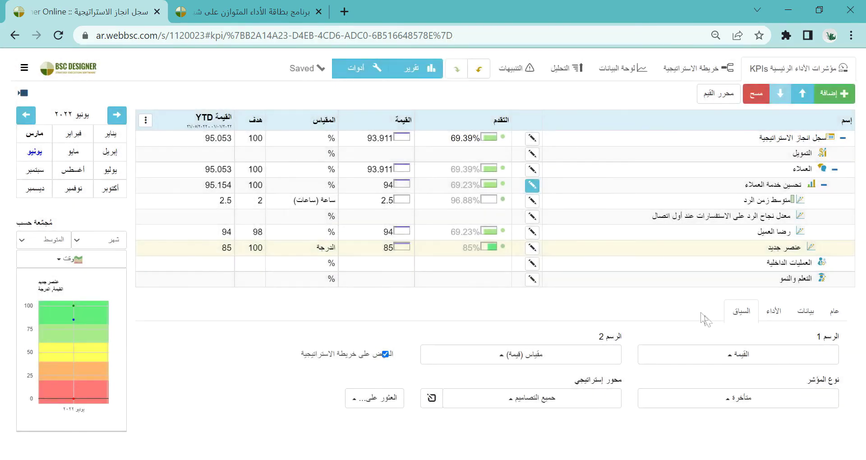
left_click(708, 93)
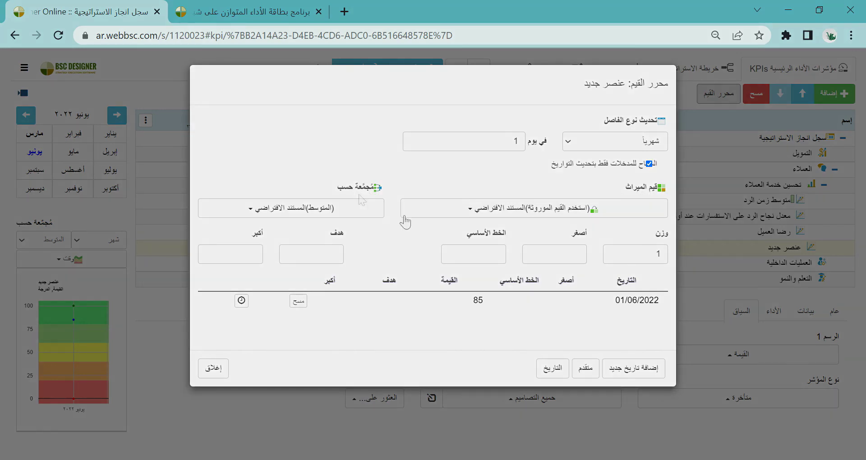
left_click(214, 368)
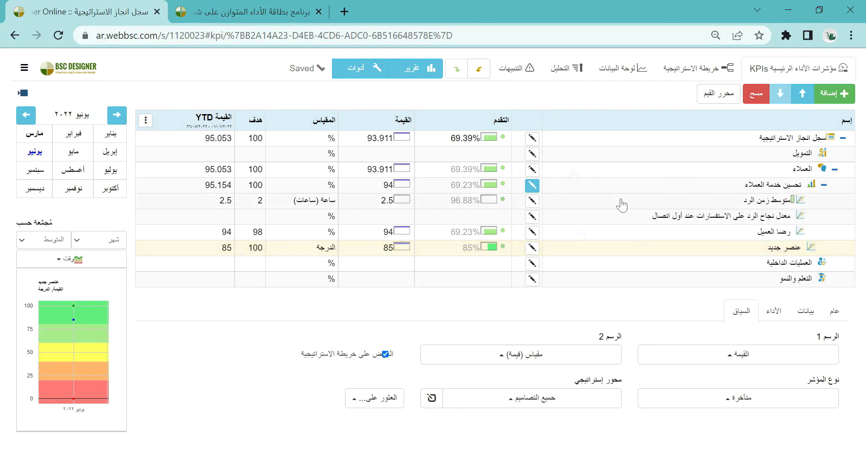
Step: Review the KPI column options, including the available columns of the "صفحتي الشخصية" profile and the other profiles, without saving changes
left_click(146, 120)
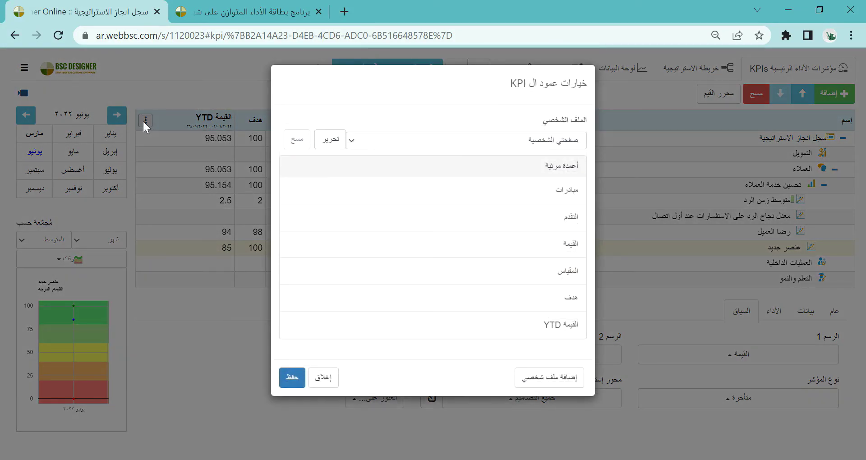
left_click(330, 139)
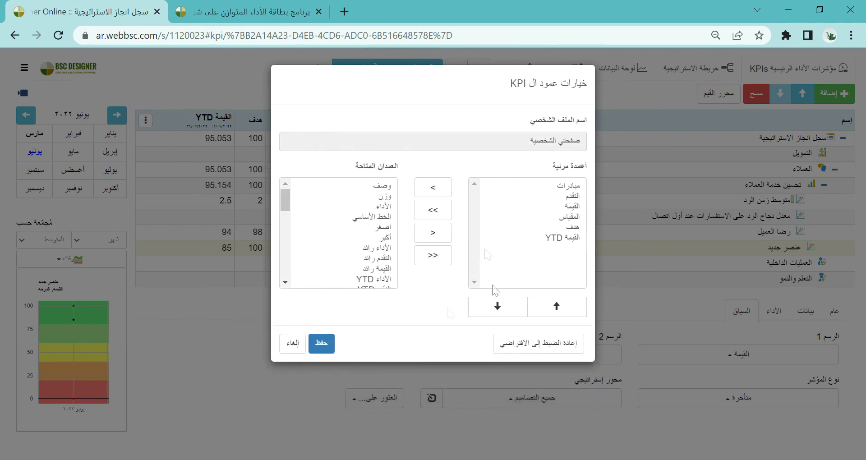
left_click_drag(289, 206, 286, 226)
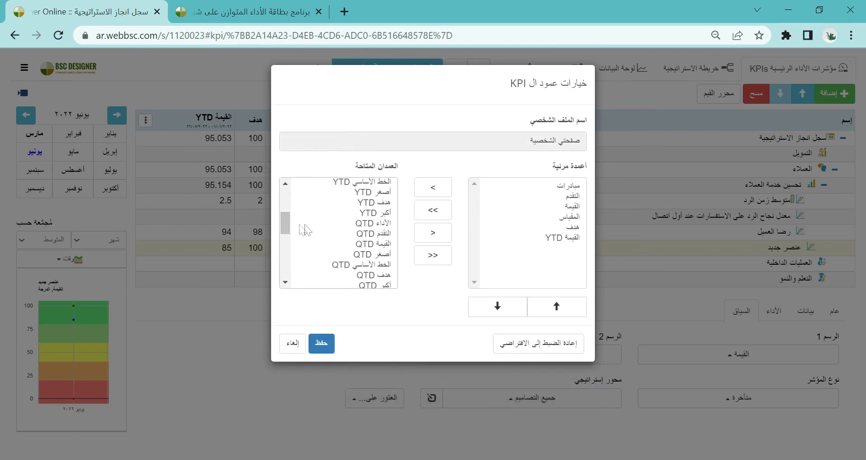
left_click(293, 346)
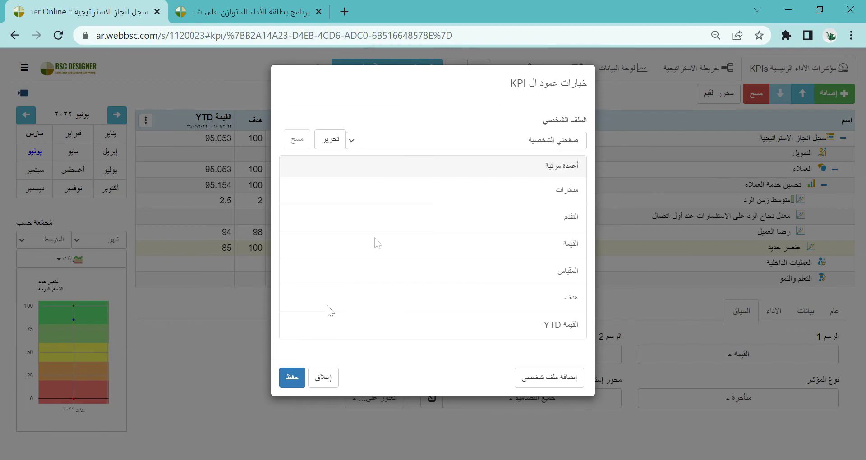
left_click(362, 142)
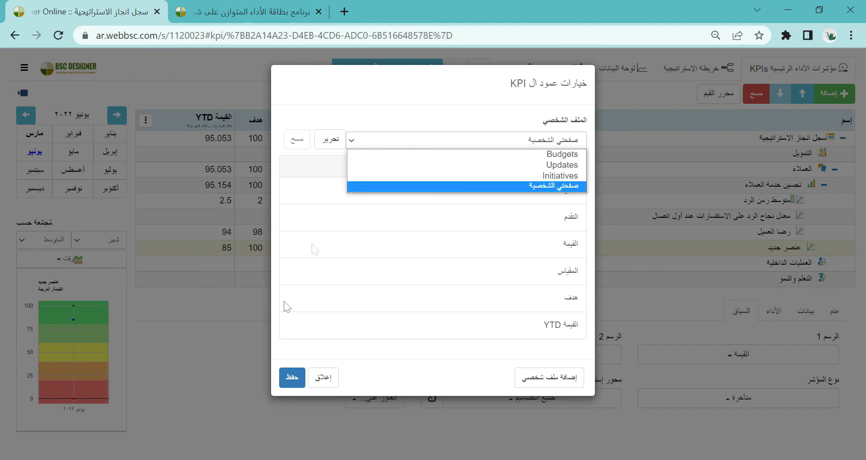
left_click(453, 436)
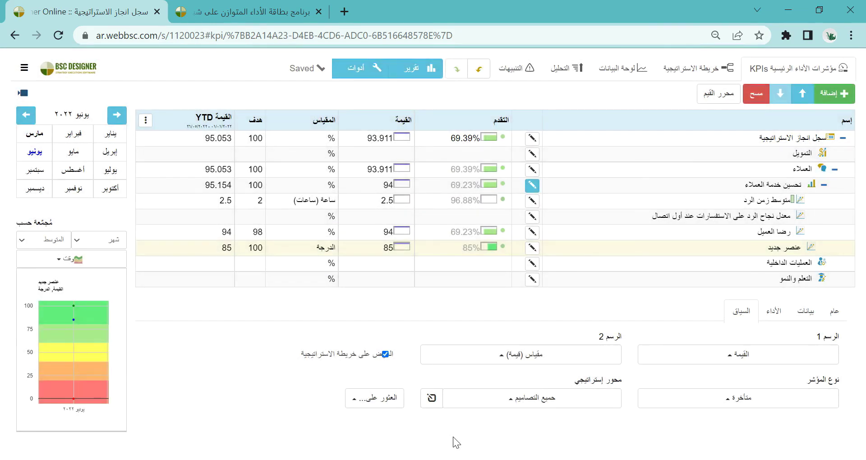